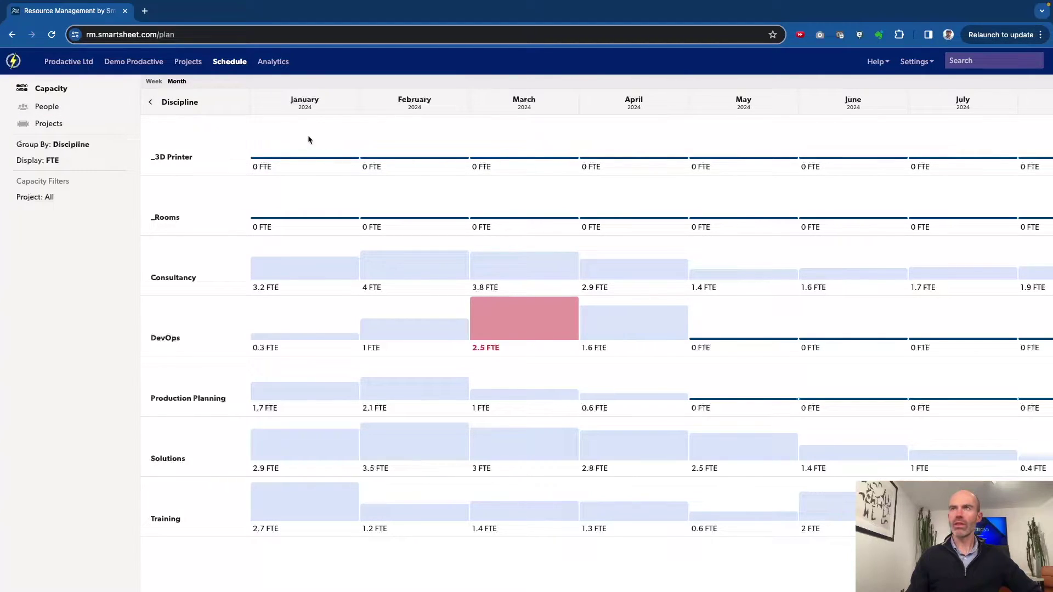
{"action": "left_click", "coordinate": [154, 81]}
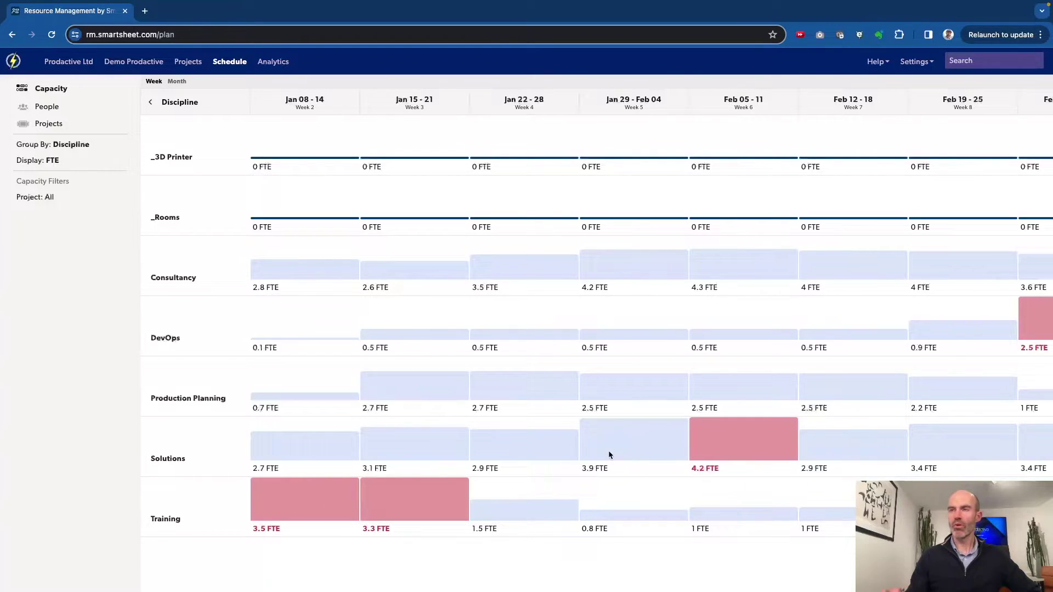
{"action": "left_click", "coordinate": [177, 81]}
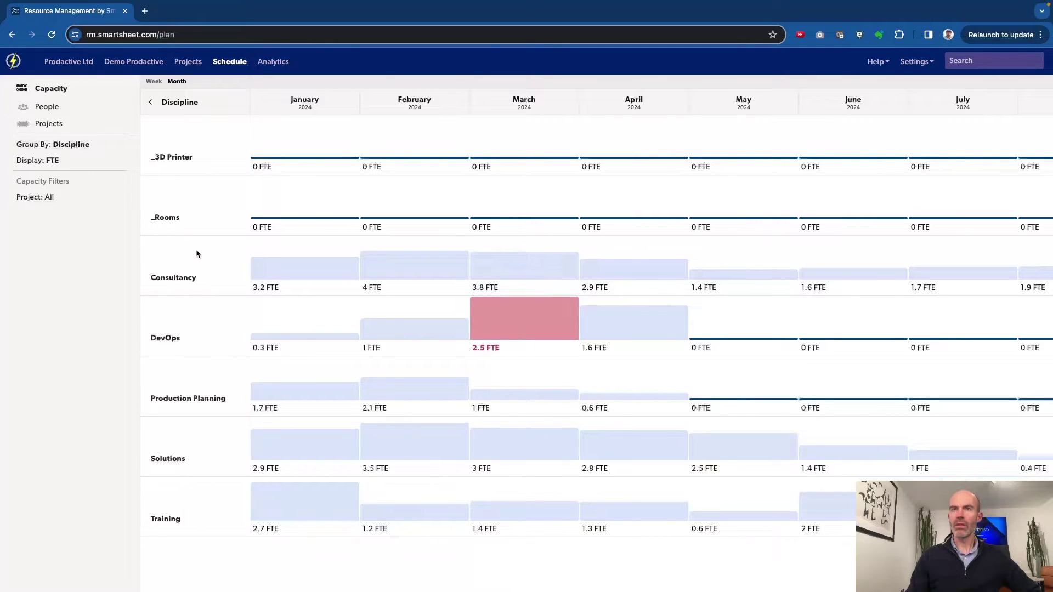
{"action": "left_click", "coordinate": [77, 146]}
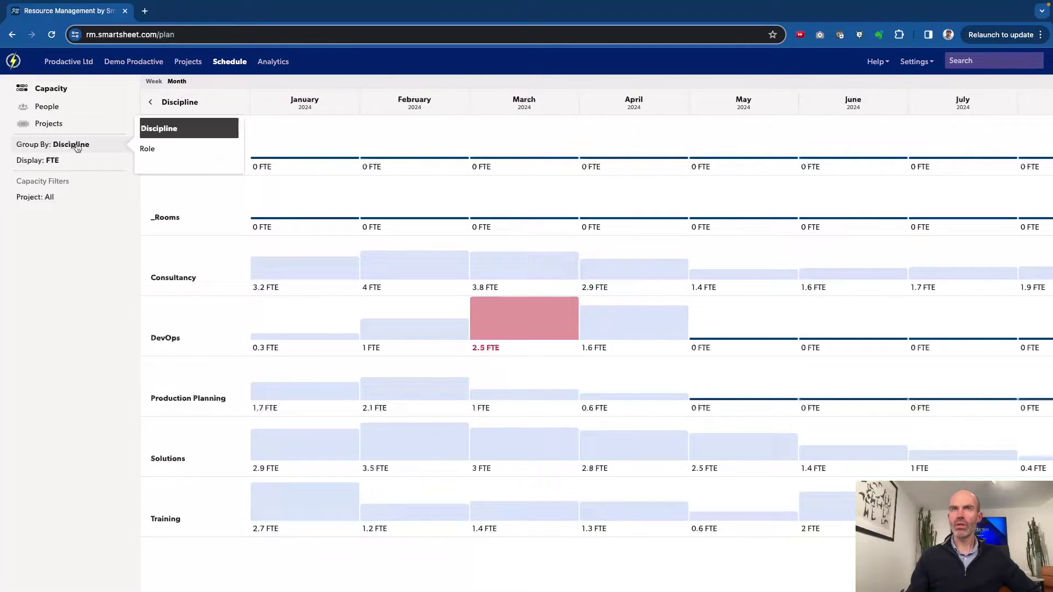
{"action": "left_click", "coordinate": [156, 153]}
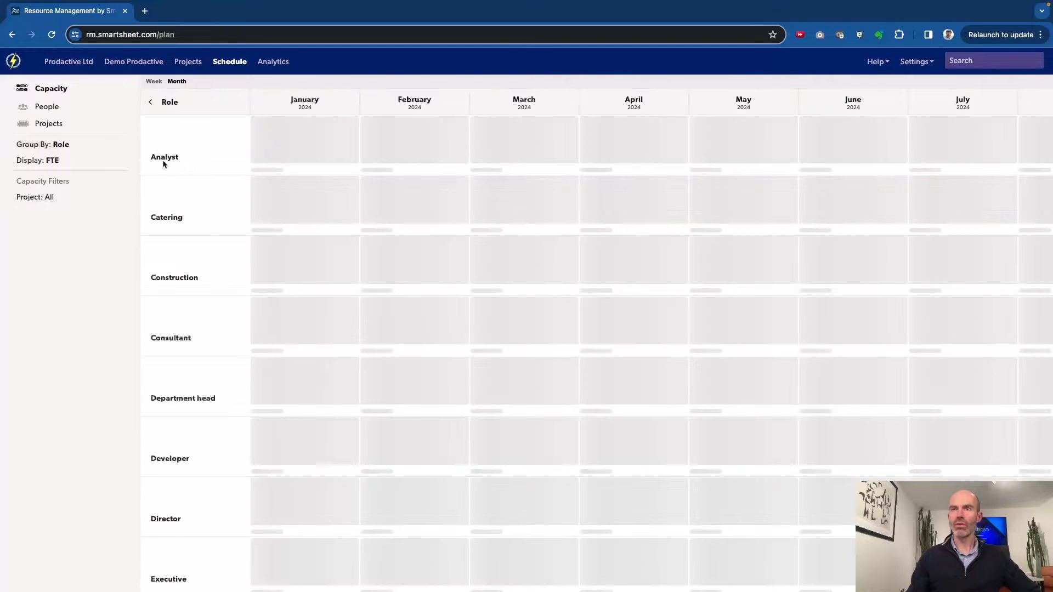
{"action": "scroll", "coordinate": [201, 328], "scroll_direction": "down", "scroll_amount": 2}
{"action": "scroll", "coordinate": [201, 328], "scroll_direction": "down", "scroll_amount": 6}
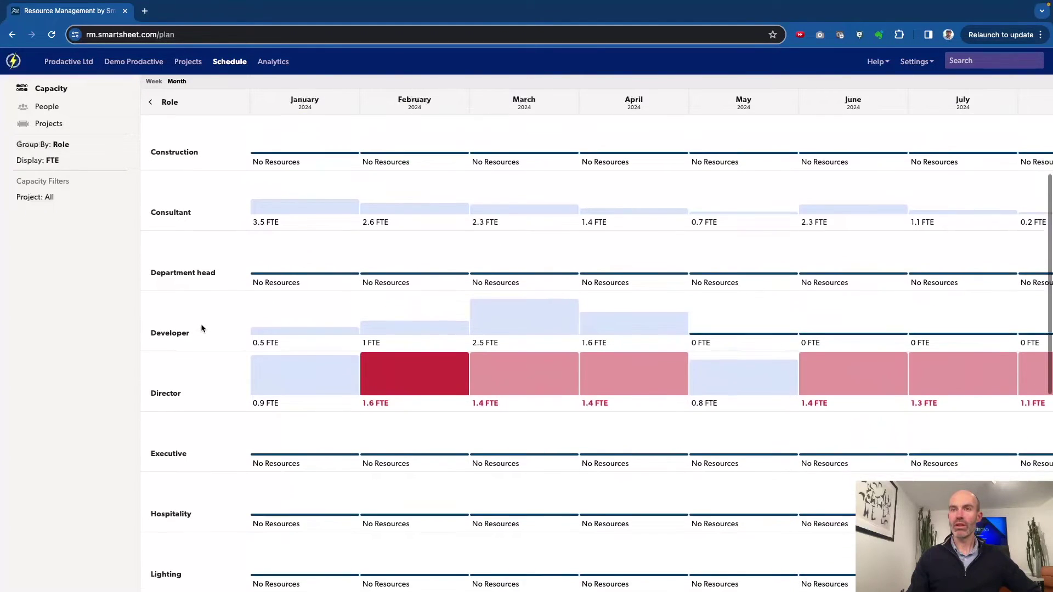
{"action": "scroll", "coordinate": [207, 350], "scroll_direction": "down", "scroll_amount": 3}
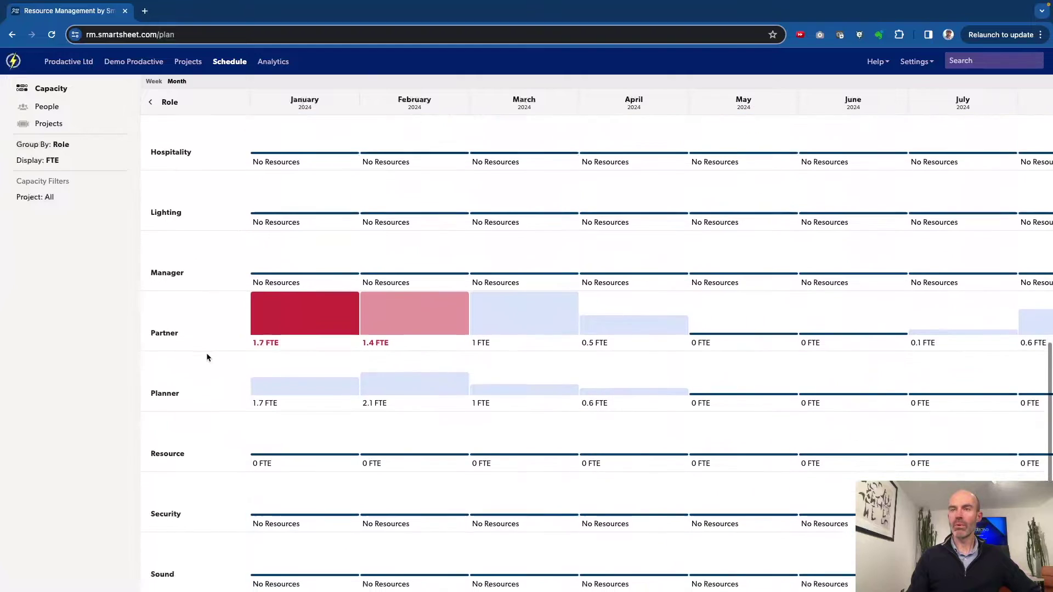
{"action": "scroll", "coordinate": [207, 353], "scroll_direction": "up", "scroll_amount": 3}
{"action": "scroll", "coordinate": [207, 352], "scroll_direction": "up", "scroll_amount": 7}
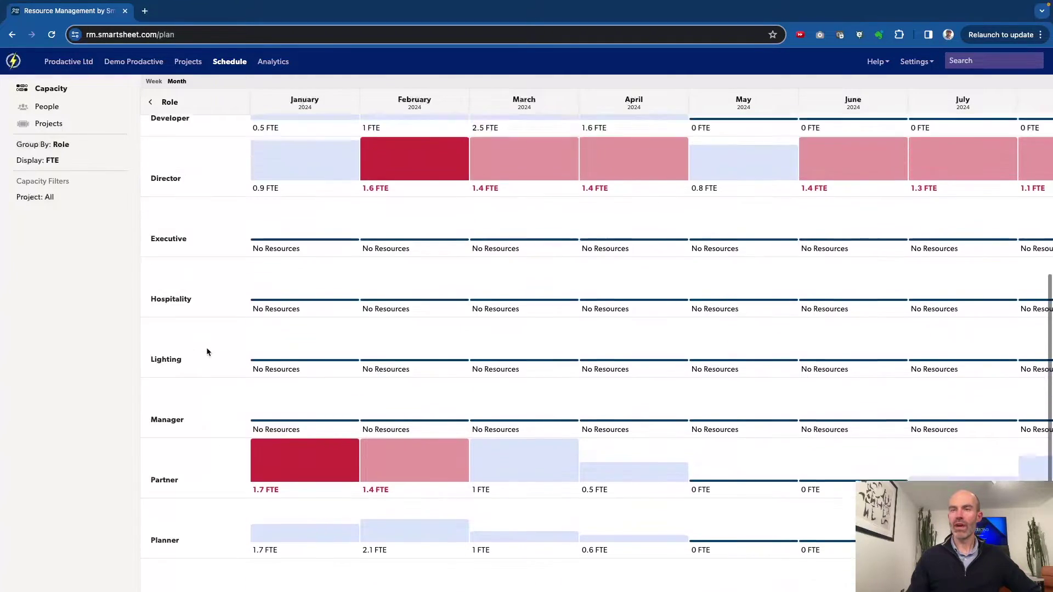
{"action": "left_click", "coordinate": [60, 144]}
{"action": "left_click", "coordinate": [164, 129]}
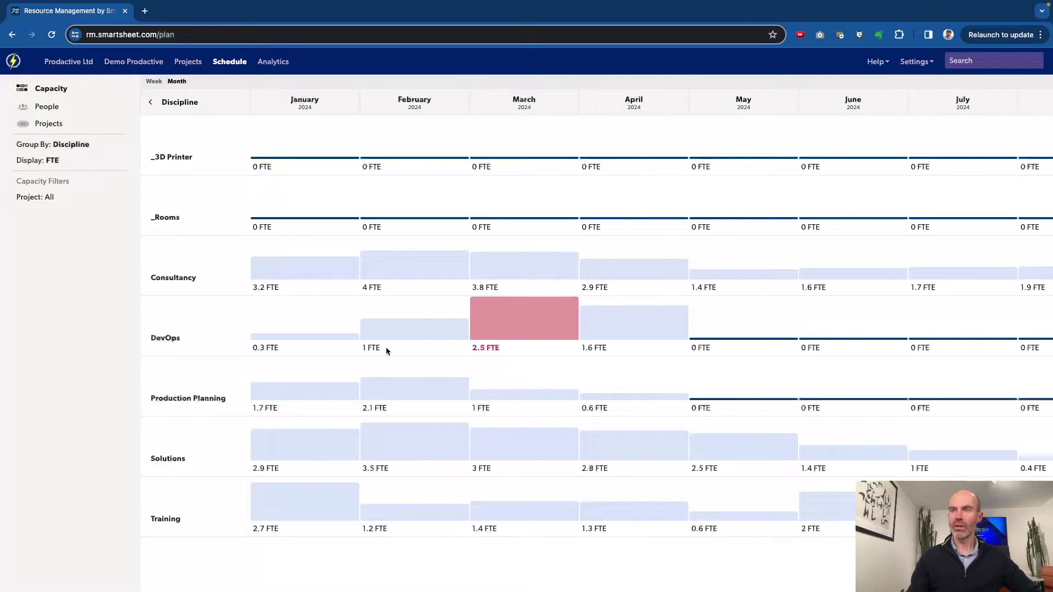
{"action": "left_click", "coordinate": [60, 162]}
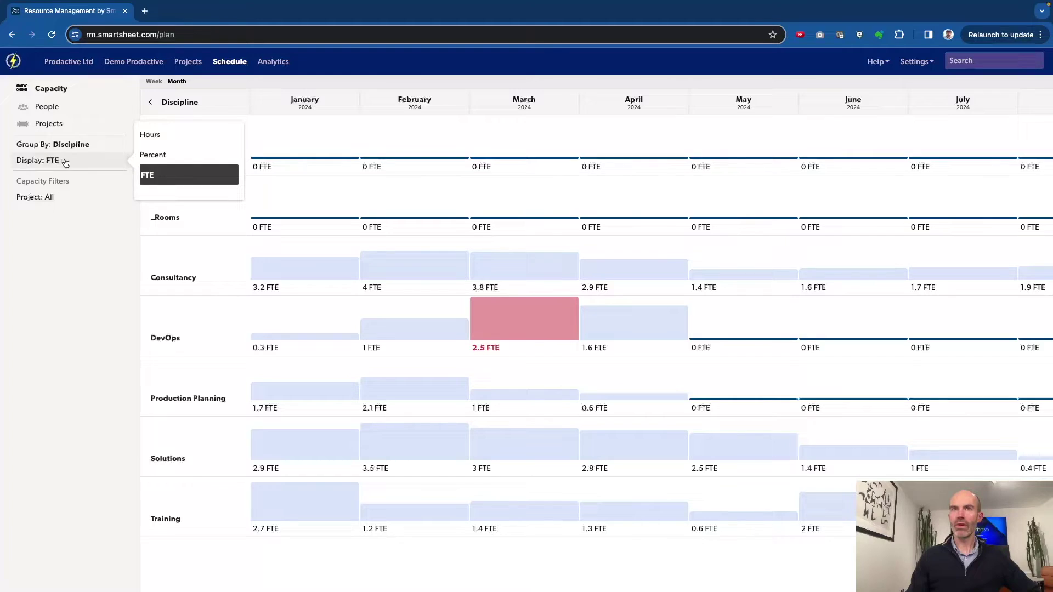
{"action": "left_click", "coordinate": [153, 155]}
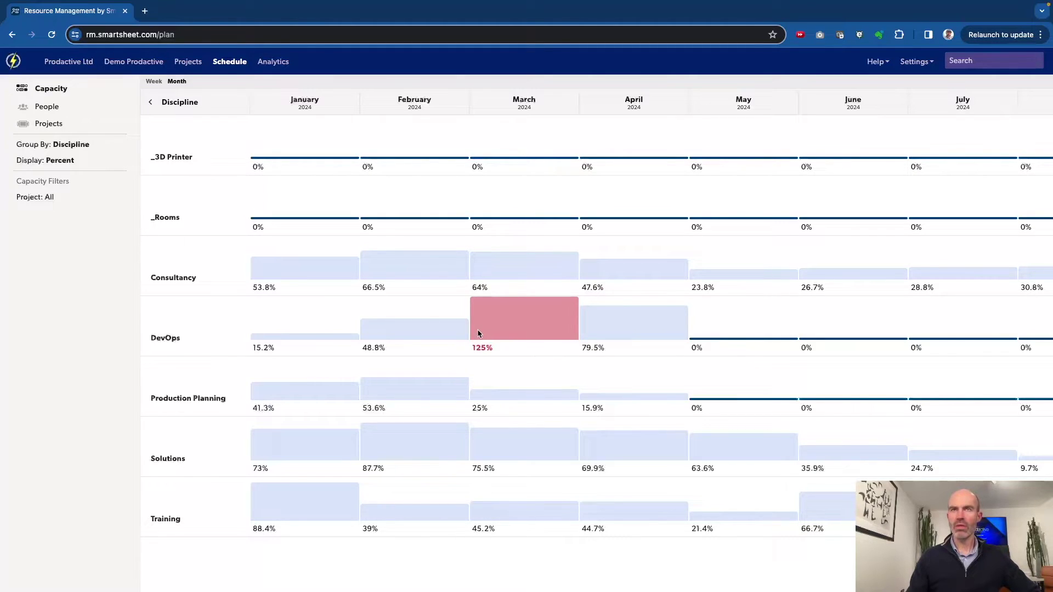
{"action": "left_click", "coordinate": [60, 161]}
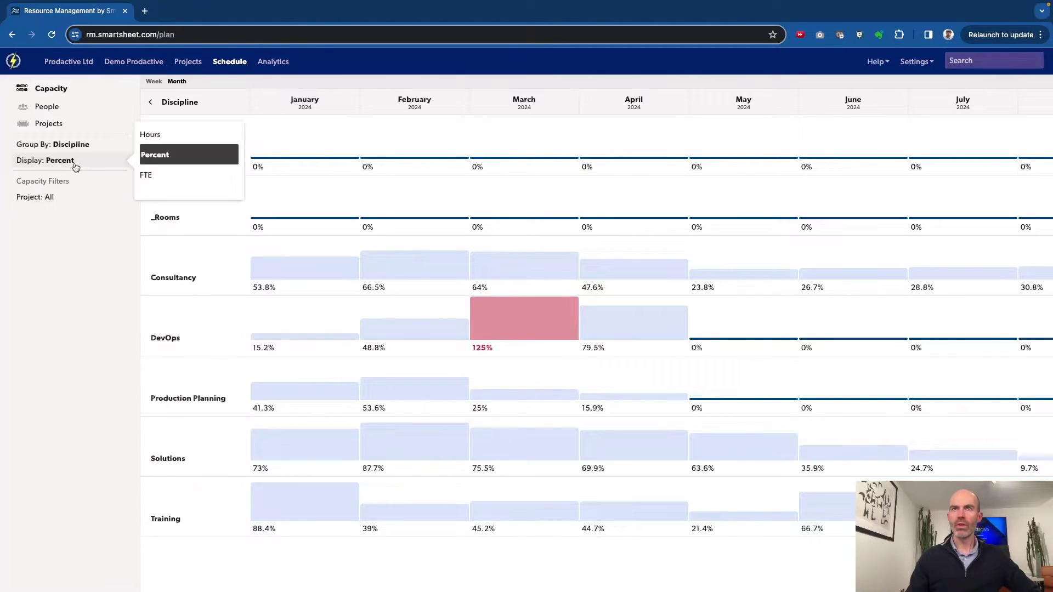
{"action": "left_click", "coordinate": [145, 138]}
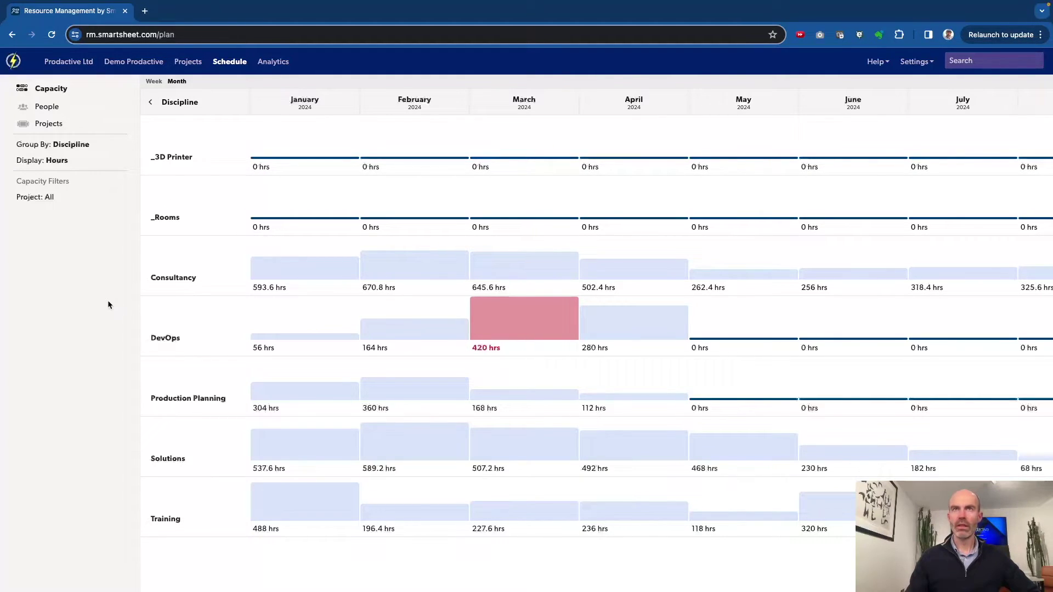
{"action": "left_click", "coordinate": [57, 160]}
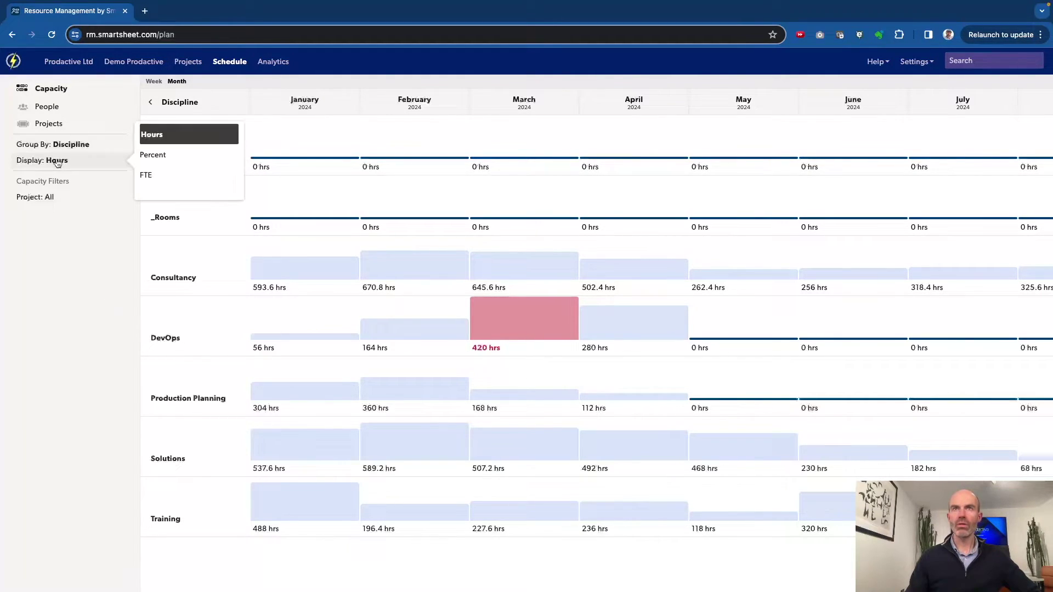
{"action": "left_click", "coordinate": [147, 176]}
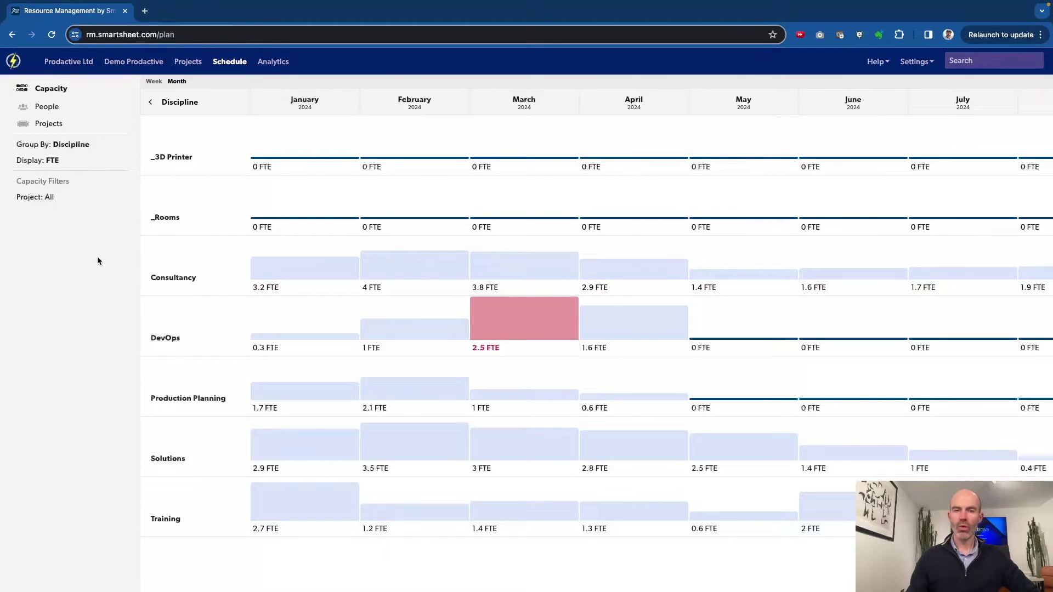
{"action": "left_click", "coordinate": [61, 203]}
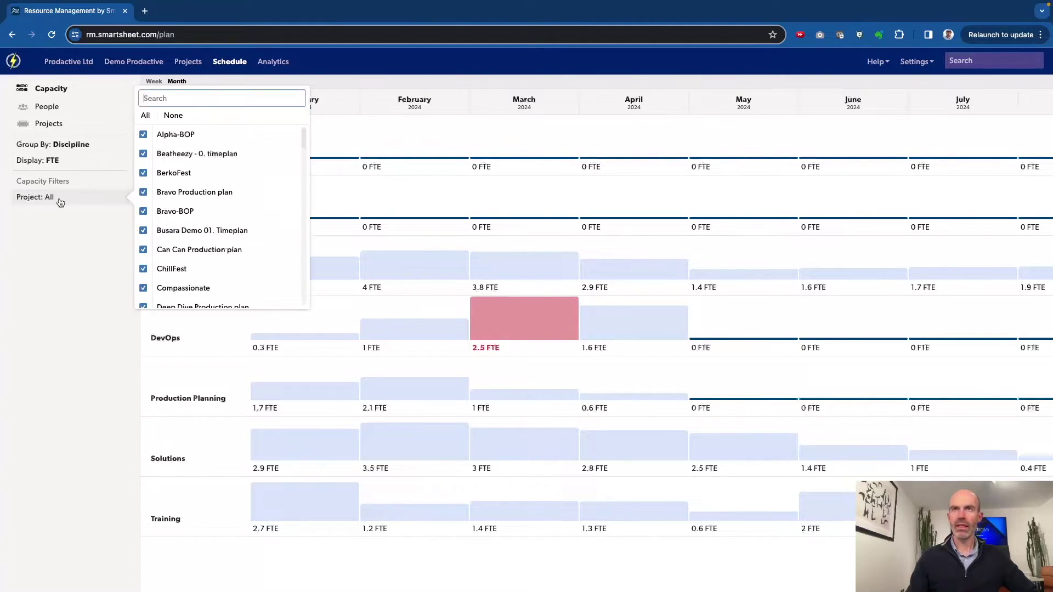
Filter the capacity chart to the Tablet, Tango, Juniper and Milan WA projects.
{"action": "left_click", "coordinate": [171, 116]}
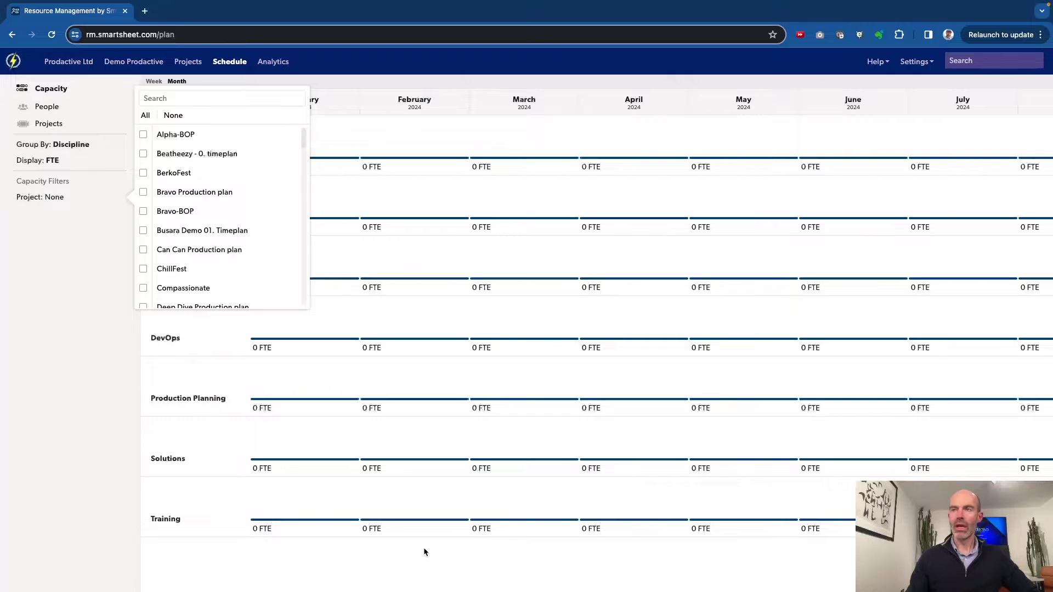
{"action": "left_click", "coordinate": [203, 97]}
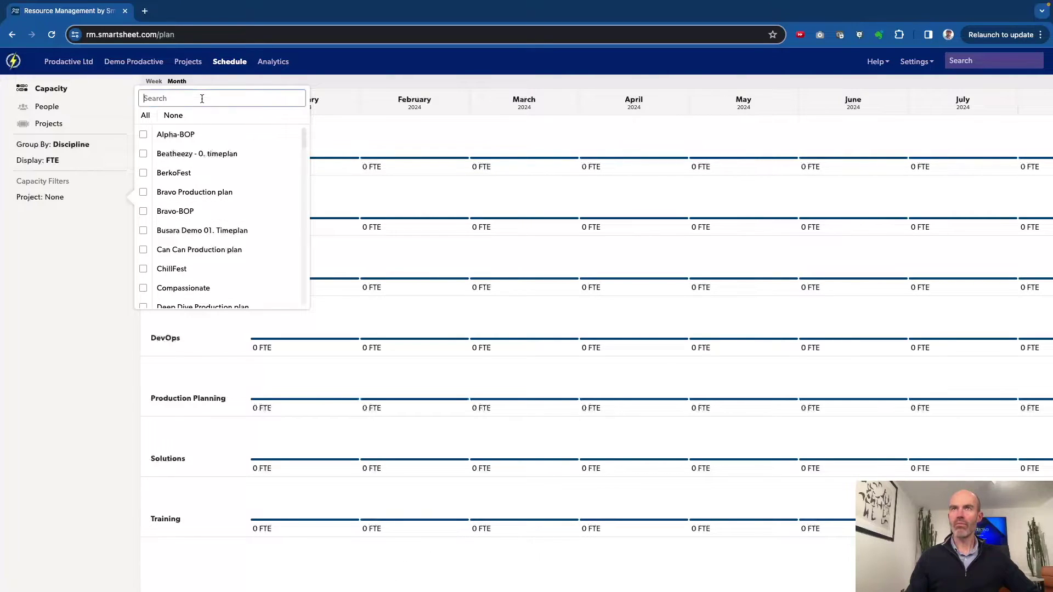
{"action": "type", "text": "WA"}
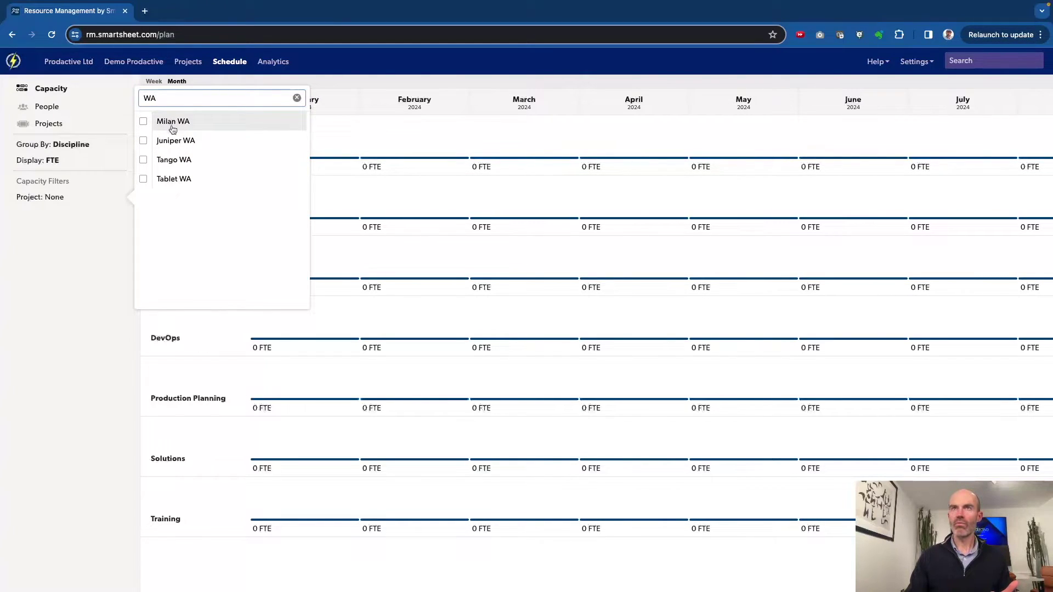
{"action": "left_click", "coordinate": [144, 180]}
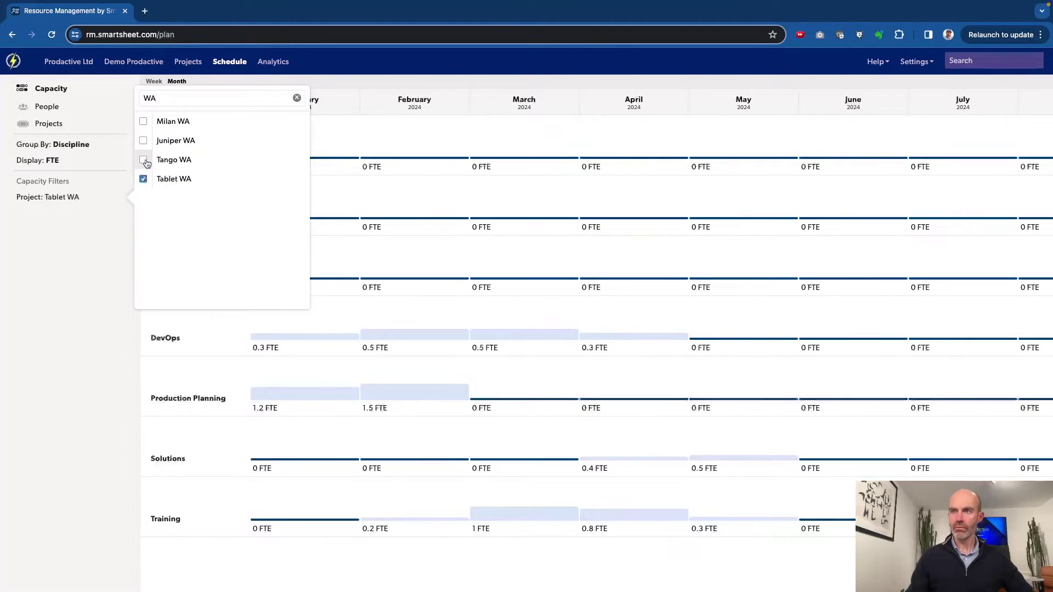
{"action": "left_click", "coordinate": [144, 160]}
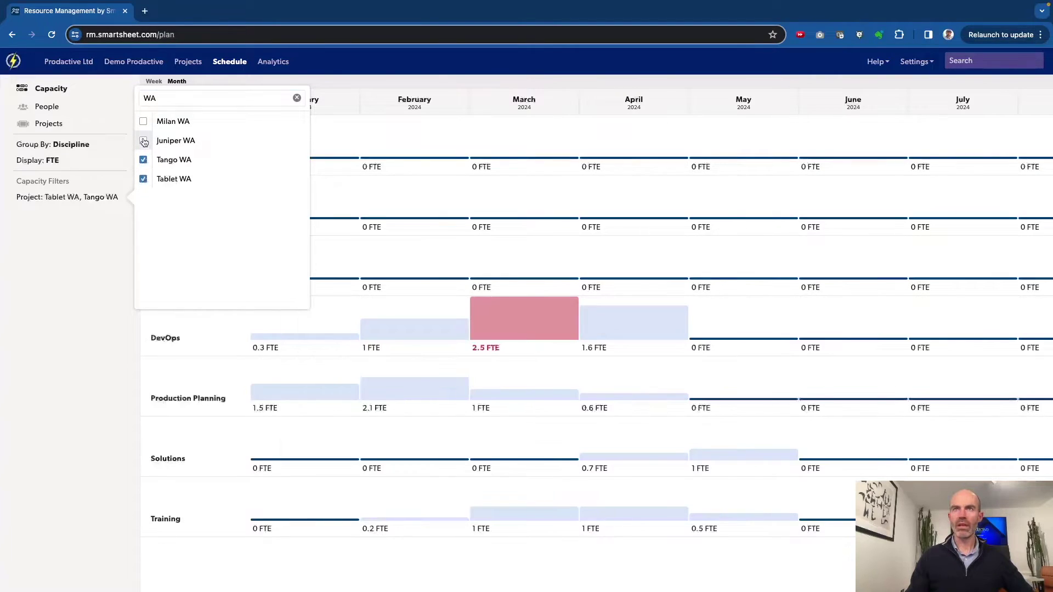
{"action": "left_click", "coordinate": [144, 141]}
{"action": "left_click", "coordinate": [143, 122]}
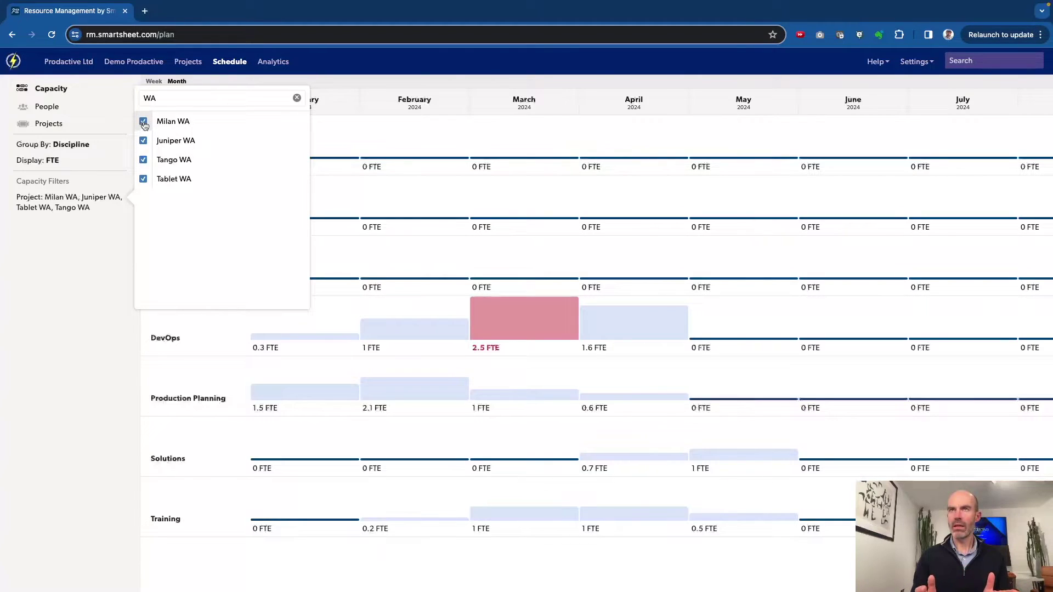
Clear the project search and include all projects in the capacity filter.
{"action": "left_click", "coordinate": [297, 99]}
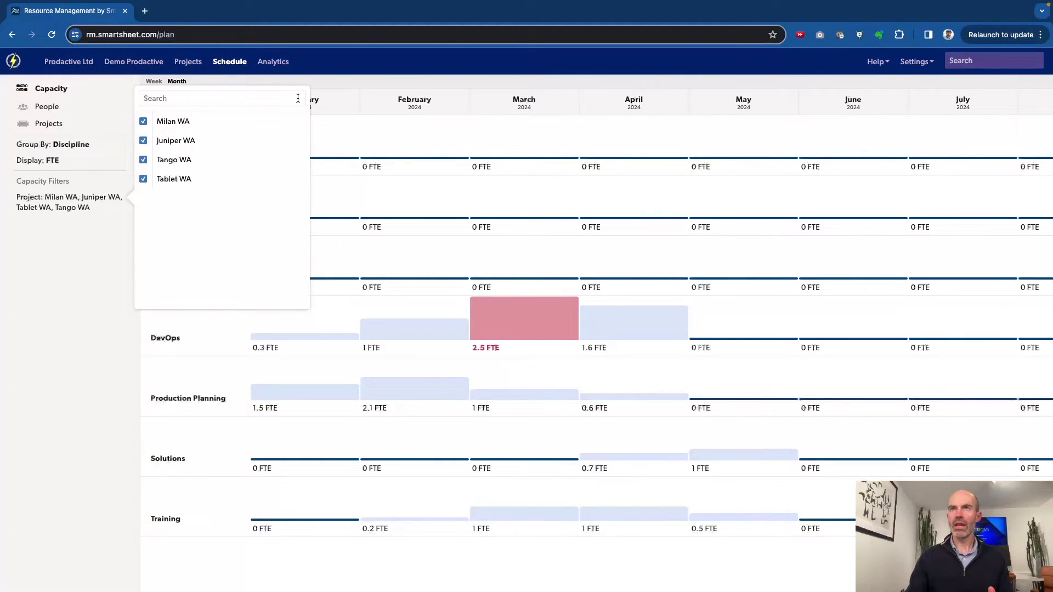
{"action": "left_click", "coordinate": [146, 115]}
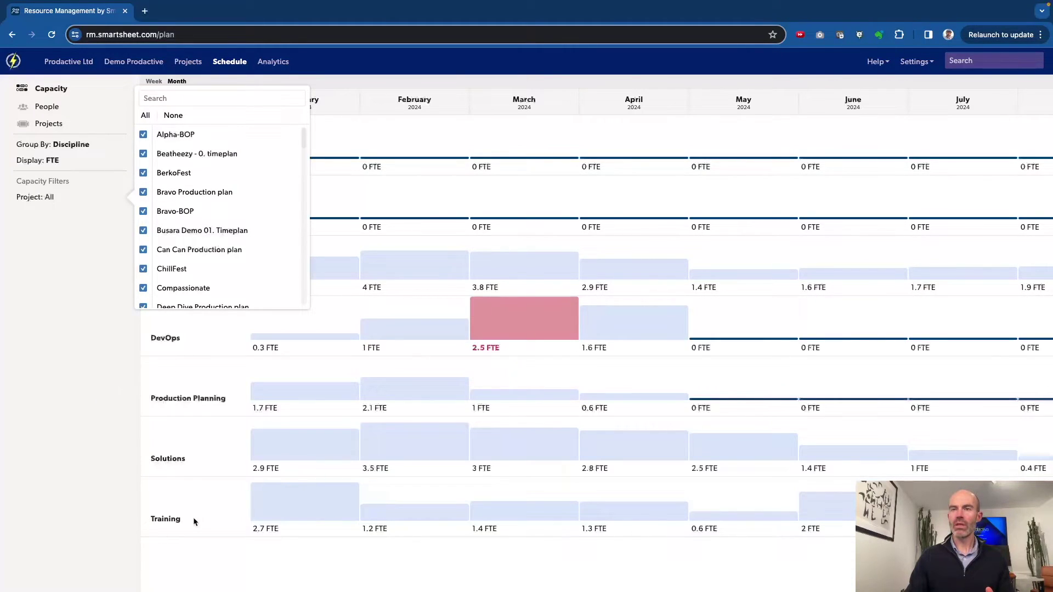
{"action": "left_click", "coordinate": [207, 559]}
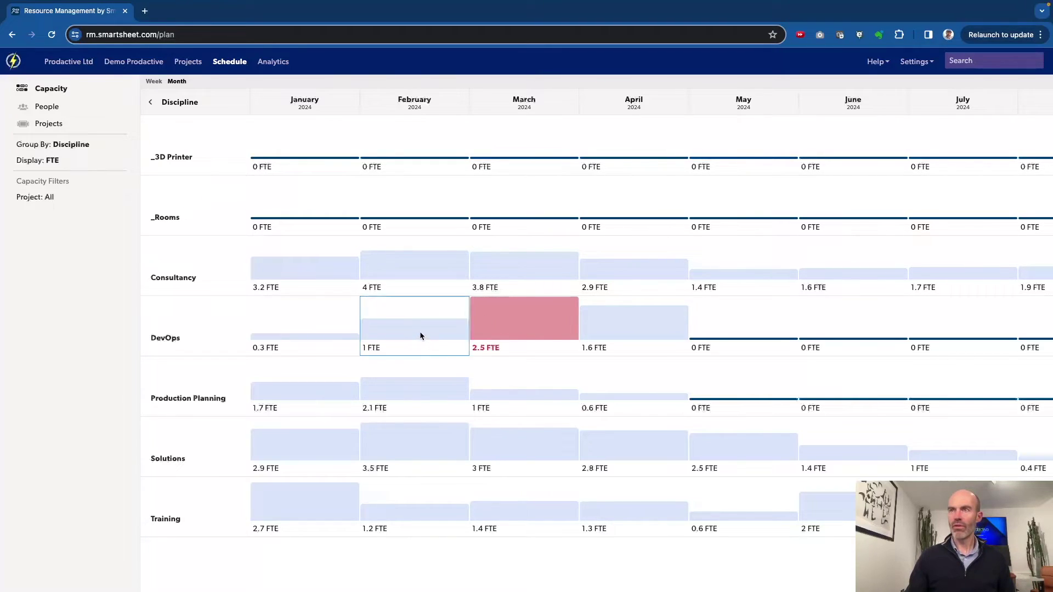
Inspect the DevOps and Solutions cells, then open the heatmap behind the over-allocated March DevOps bar.
{"action": "mouse_move", "coordinate": [421, 333]}
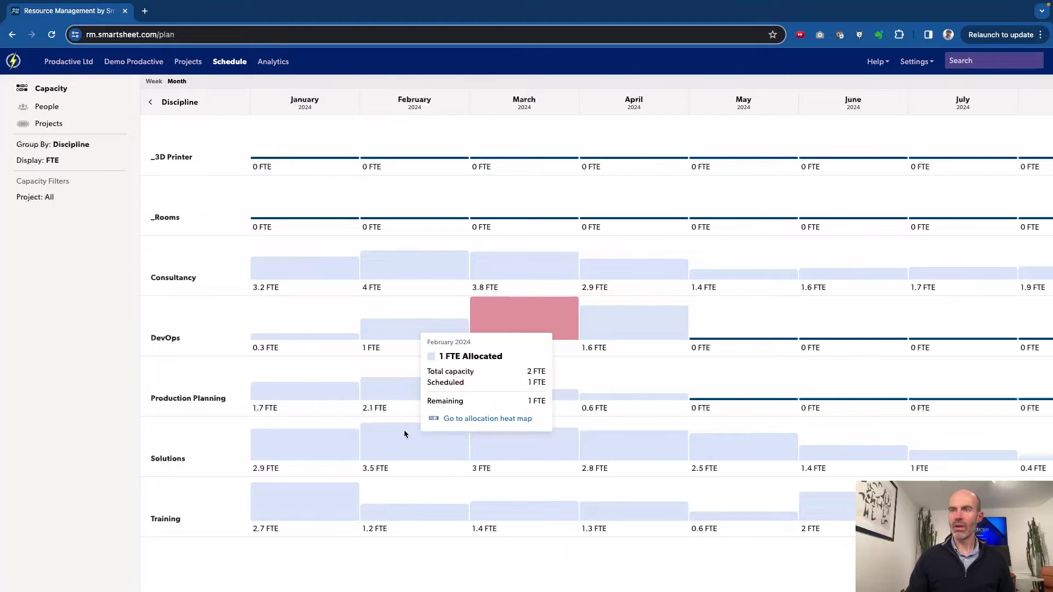
{"action": "mouse_move", "coordinate": [306, 447]}
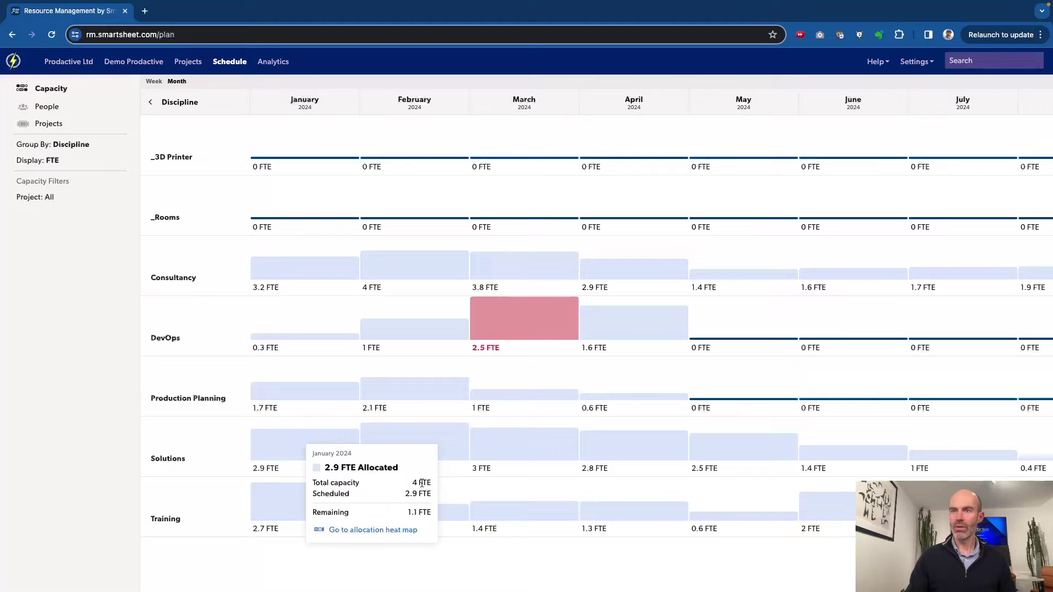
{"action": "left_click", "coordinate": [498, 322]}
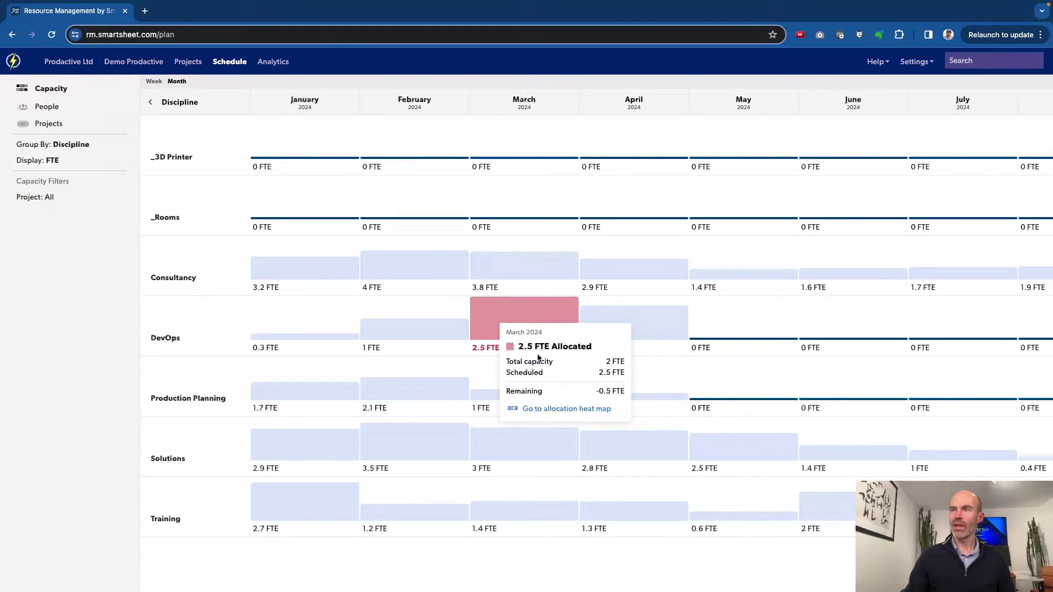
{"action": "left_click", "coordinate": [553, 410]}
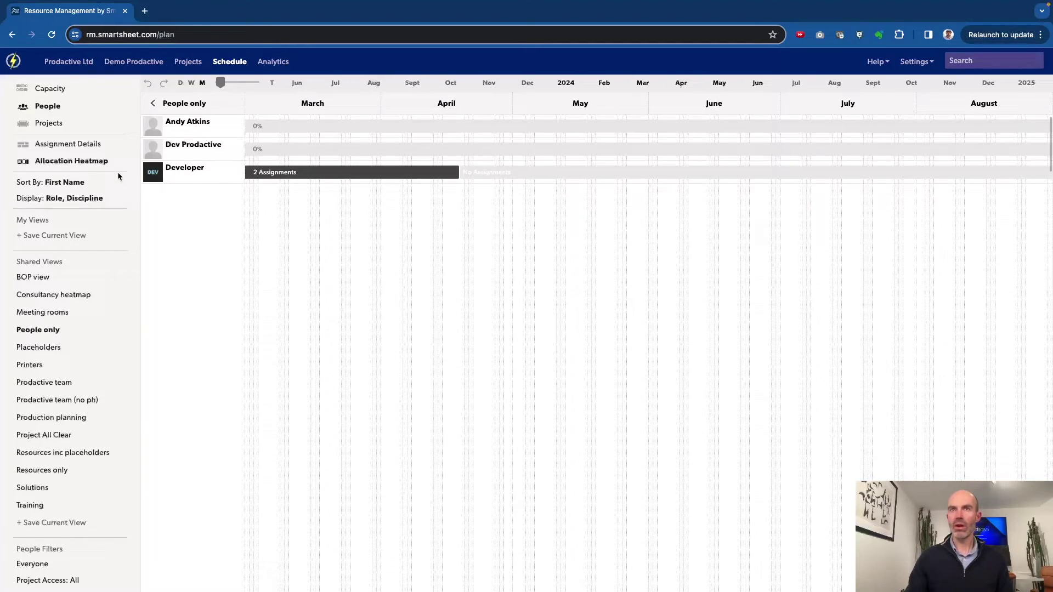
Review the Developer's Tango WA and Tablet WA assignment details, then go back to Capacity.
{"action": "left_click", "coordinate": [238, 172]}
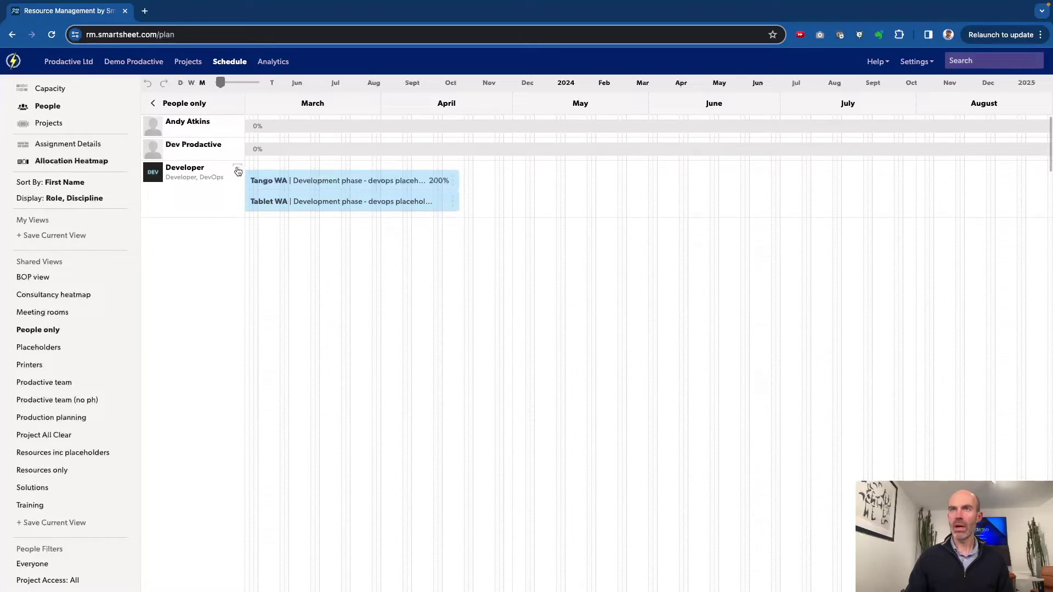
{"action": "left_click", "coordinate": [91, 143]}
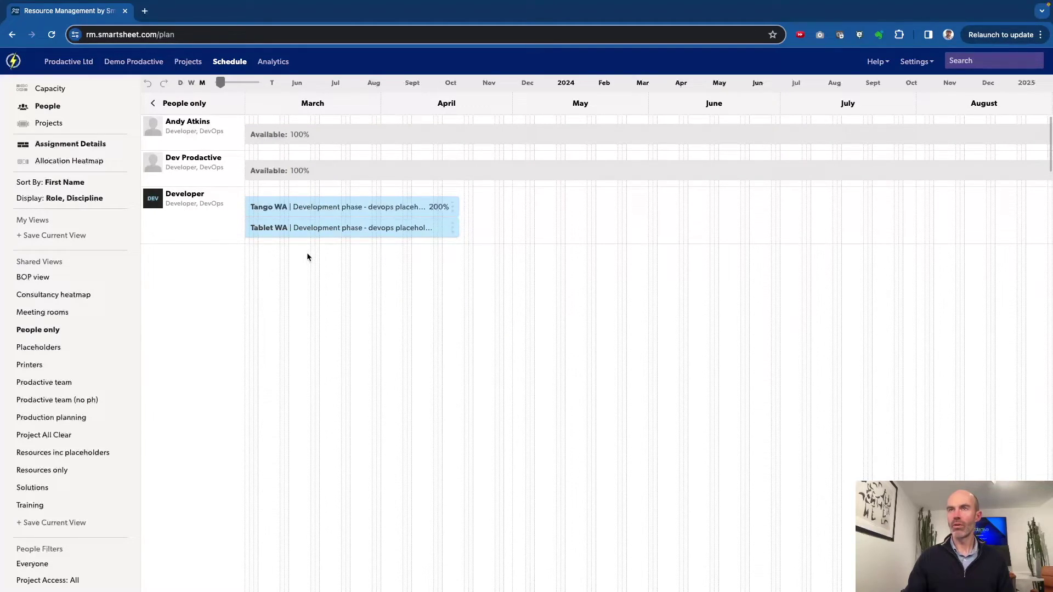
{"action": "mouse_move", "coordinate": [323, 228]}
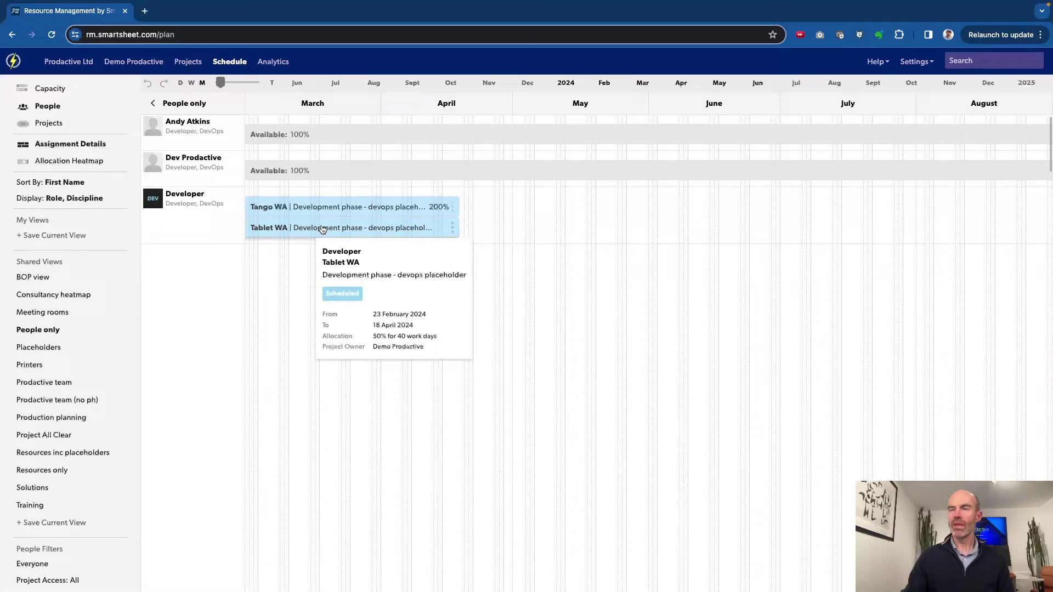
{"action": "mouse_move", "coordinate": [319, 208]}
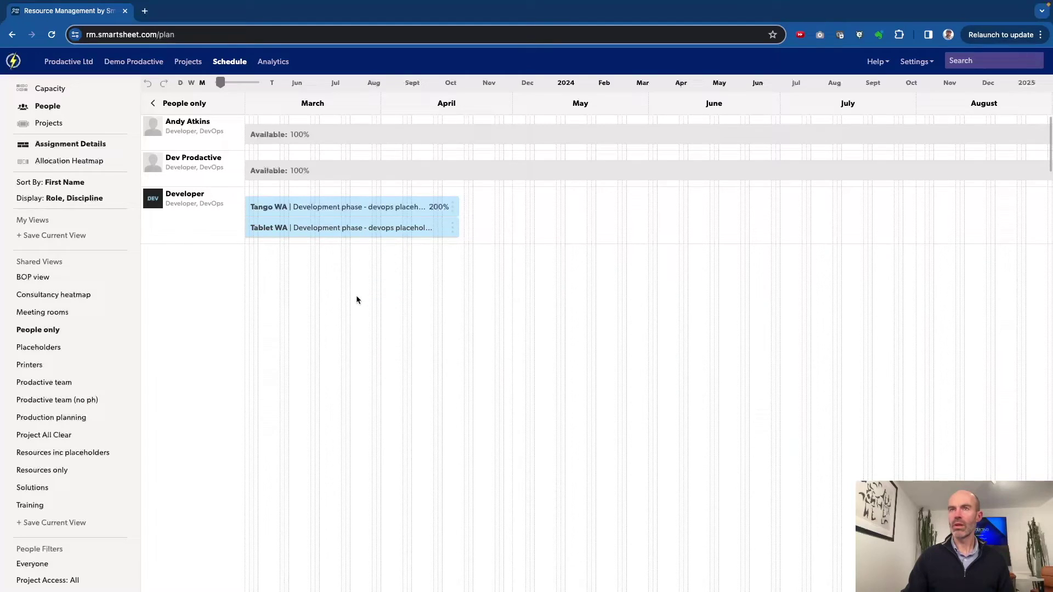
{"action": "left_click", "coordinate": [54, 90]}
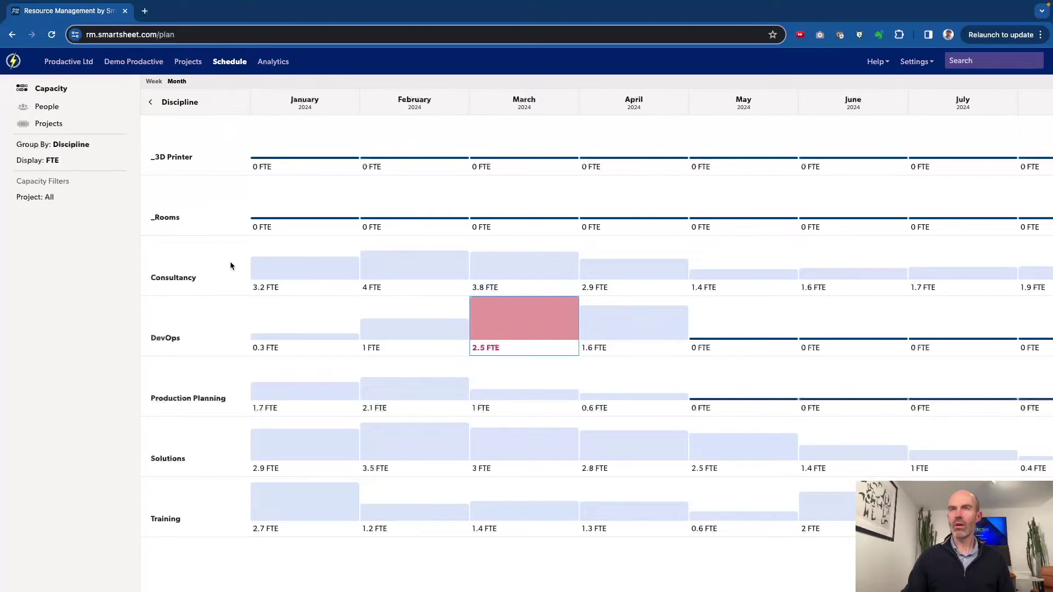
Switch to weekly columns and open Training's over-allocated Jan 08 - 14 cell at 3.5 FTE.
{"action": "left_click", "coordinate": [155, 81]}
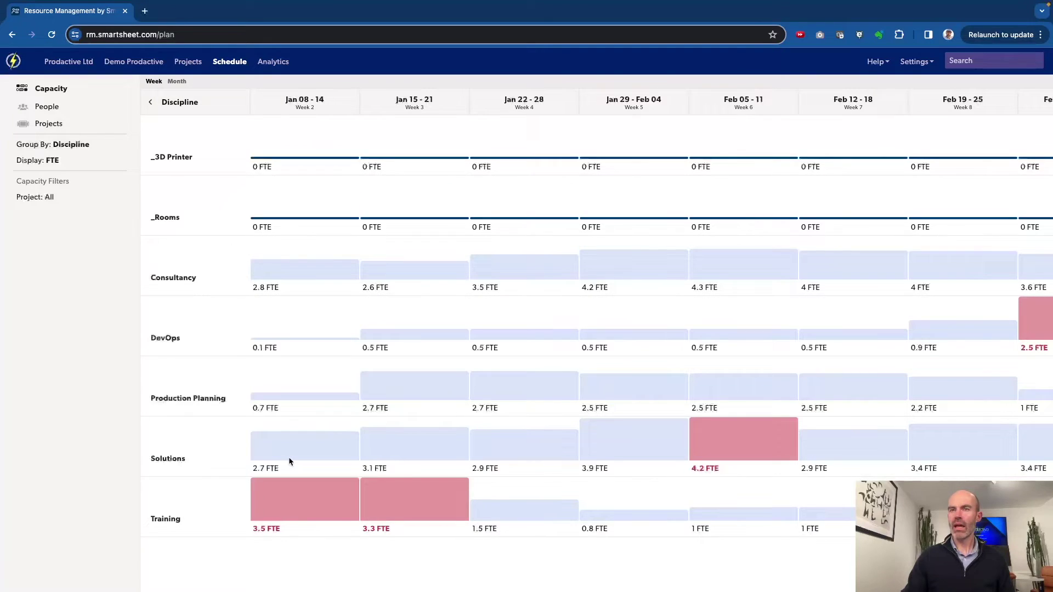
{"action": "mouse_move", "coordinate": [296, 497]}
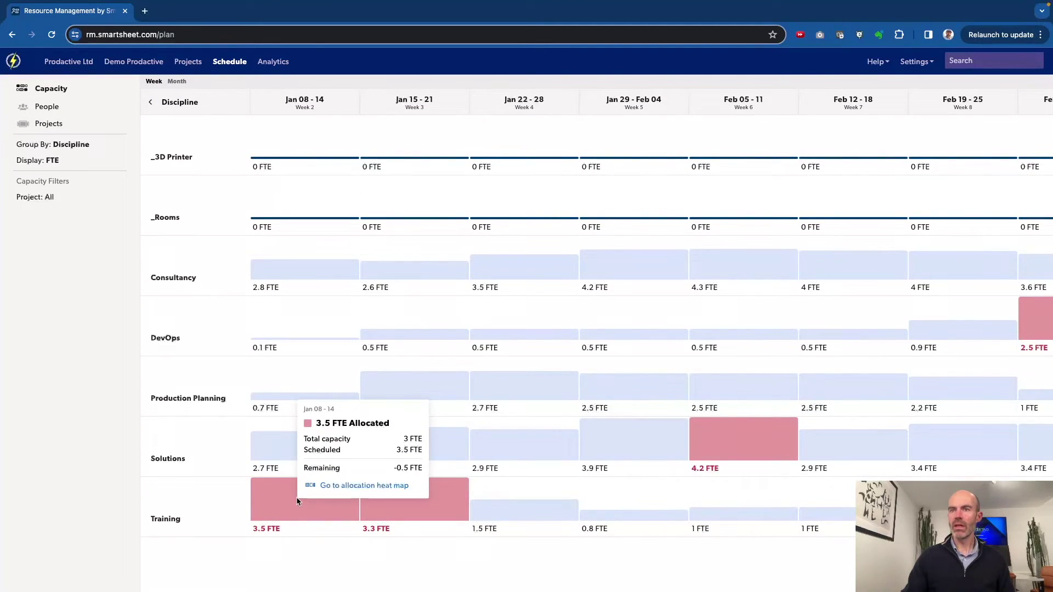
{"action": "left_click", "coordinate": [361, 492]}
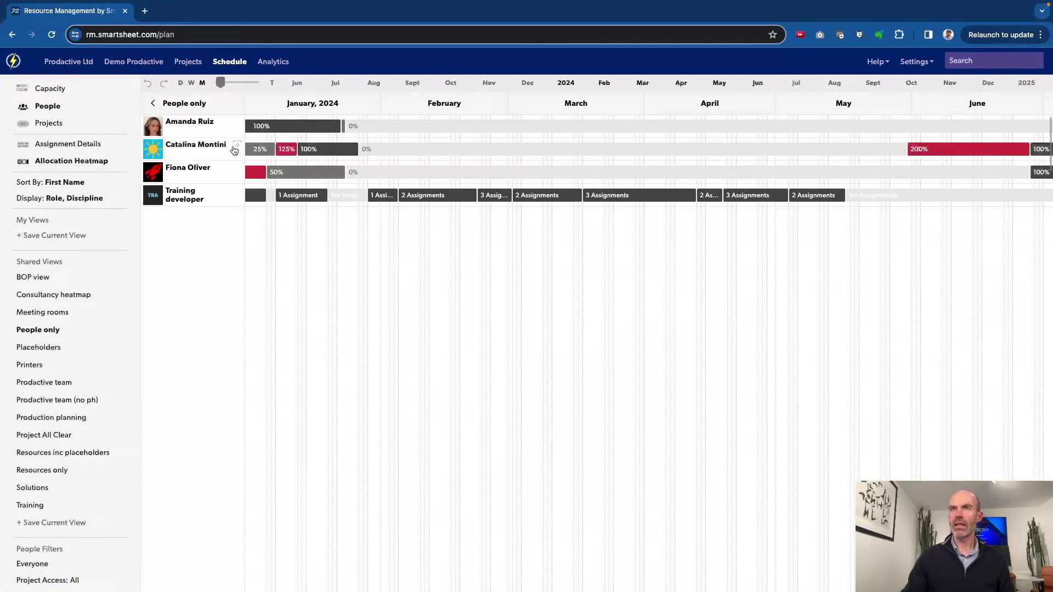
Move the consultant's 230811 New client engagement assignment to start 15 January 2024.
{"action": "left_click", "coordinate": [237, 150]}
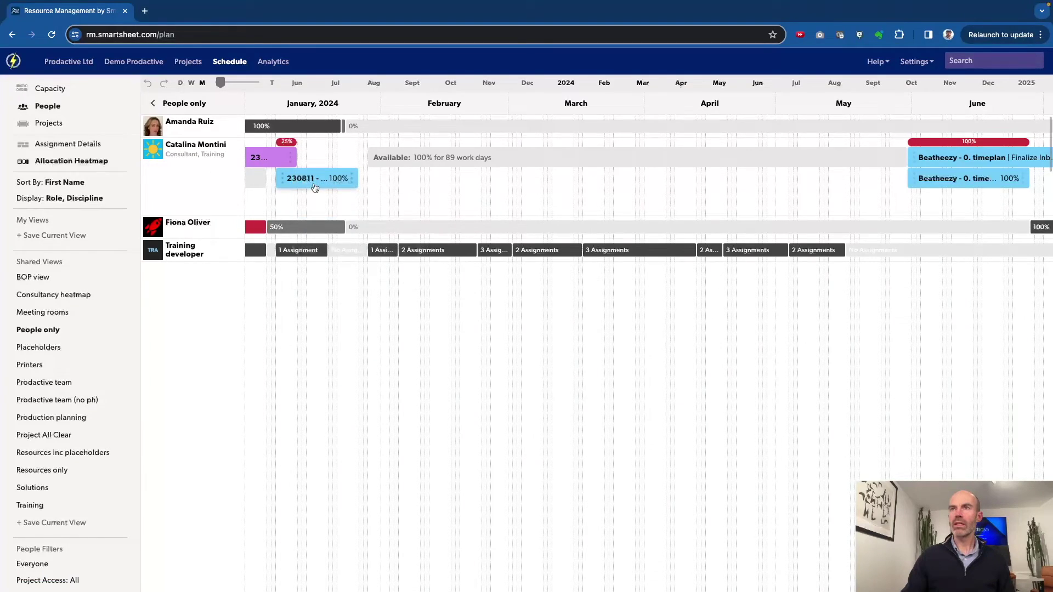
{"action": "mouse_move", "coordinate": [315, 187]}
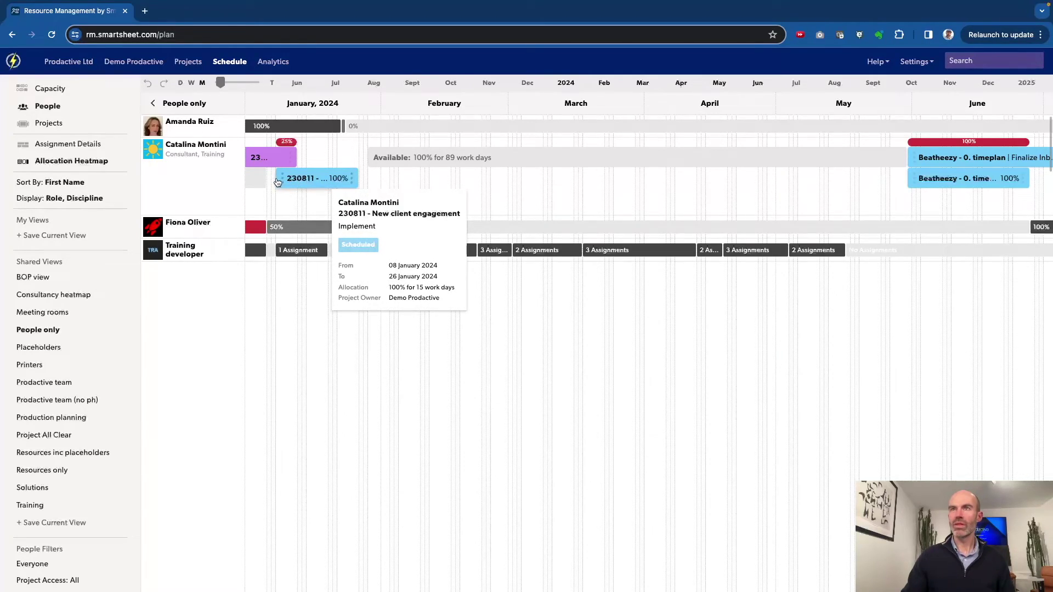
{"action": "left_click_drag", "start_coordinate": [281, 182], "coordinate": [315, 181]}
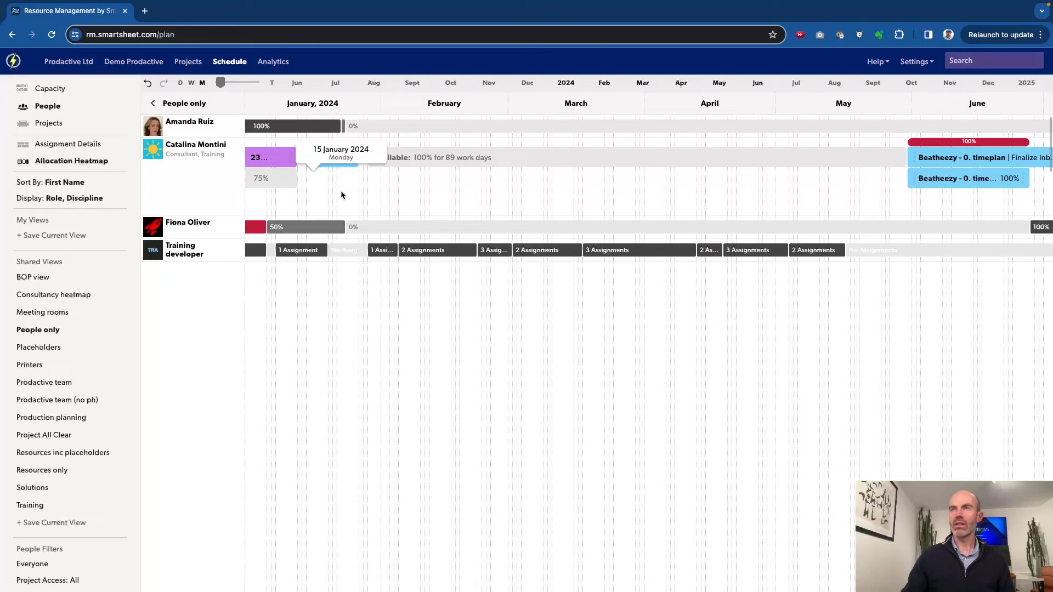
{"action": "left_click", "coordinate": [359, 195]}
{"action": "left_click", "coordinate": [371, 344]}
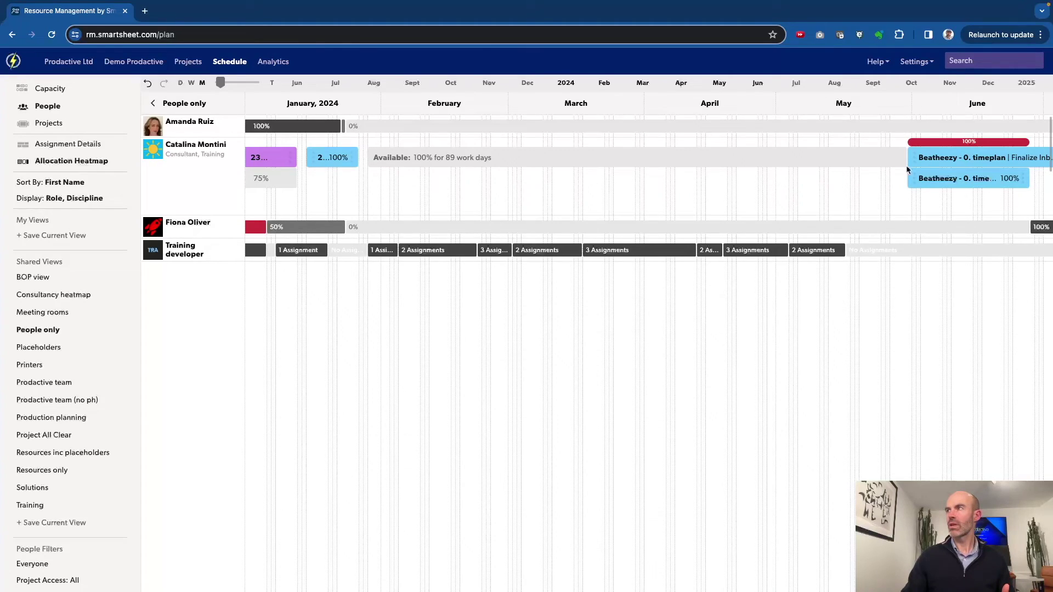
{"action": "mouse_move", "coordinate": [965, 178]}
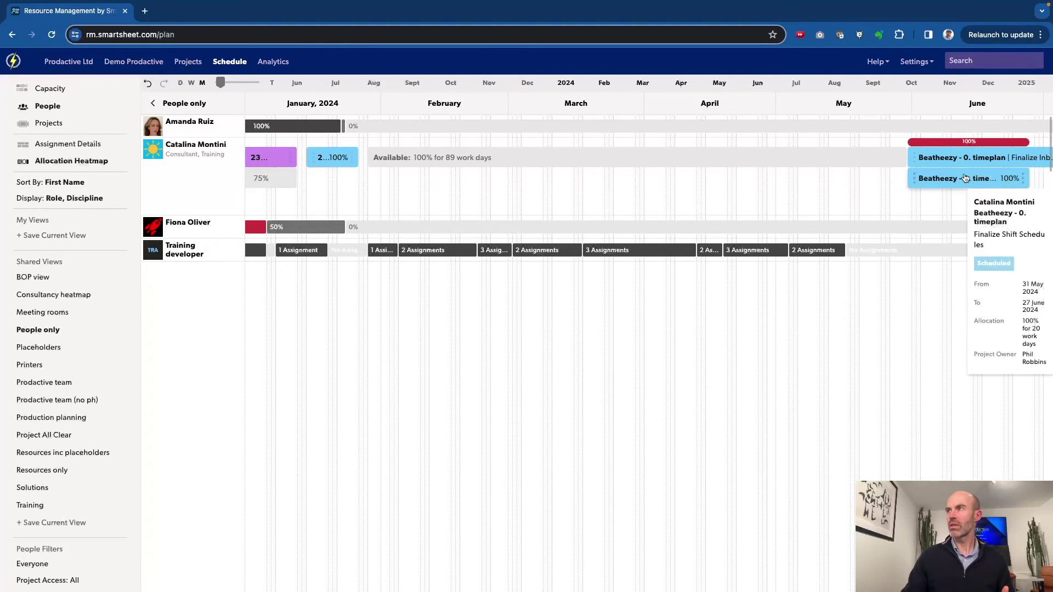
{"action": "scroll", "coordinate": [900, 181], "scroll_direction": "right", "scroll_amount": 3}
{"action": "scroll", "coordinate": [839, 188], "scroll_direction": "left", "scroll_amount": 3}
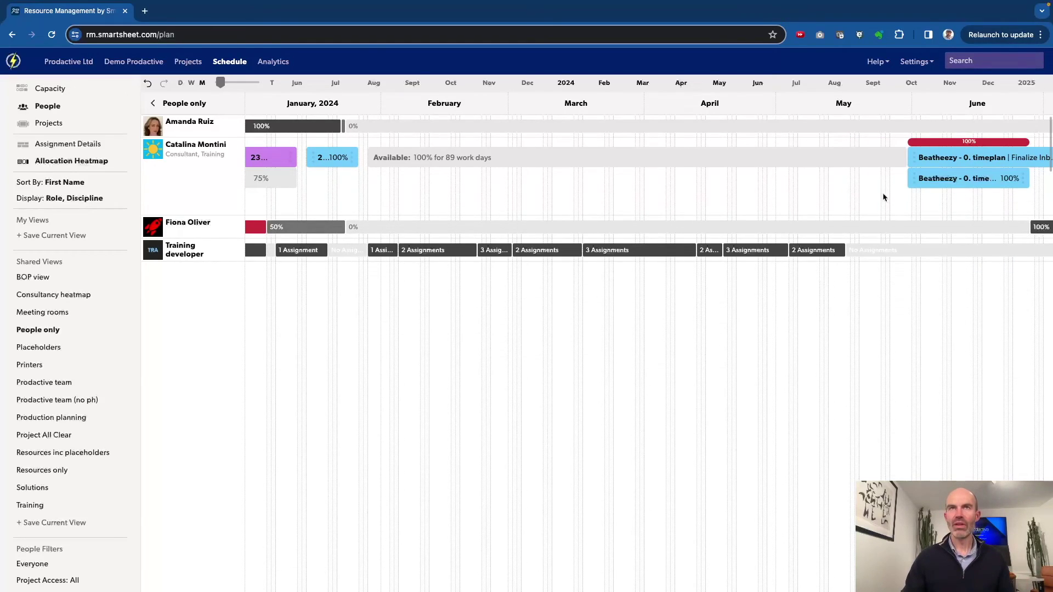
Return to the weekly capacity chart to check Training's Jan 22 - 28 FTE.
{"action": "left_click", "coordinate": [50, 89]}
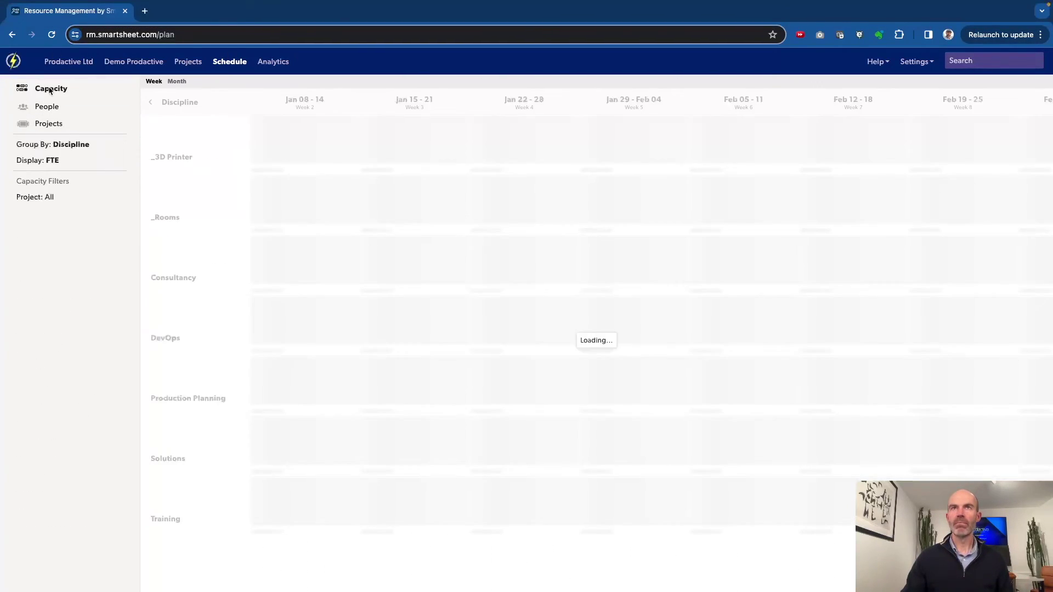